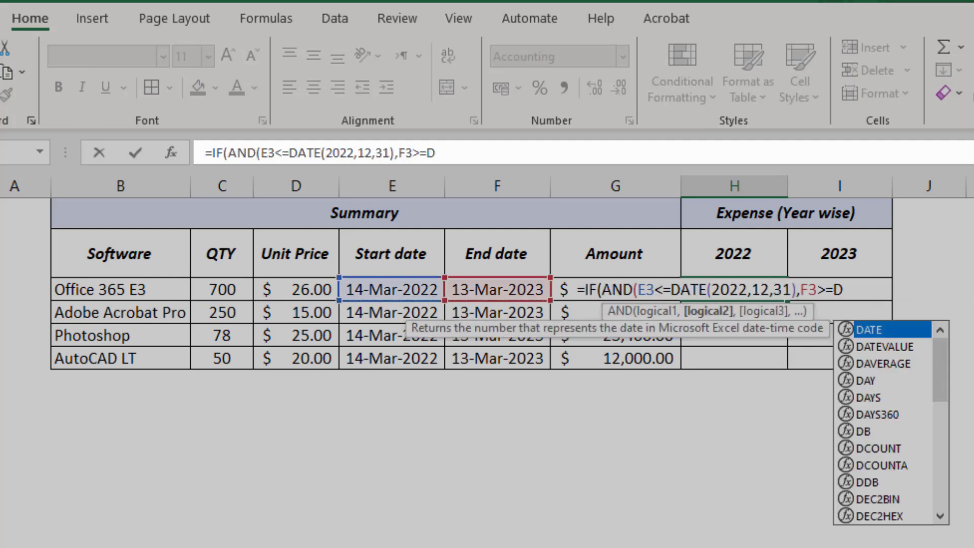
# Step: Complete the H3 formula that prorates Office 365 E3's amount to 2022, ending with /(F3-E3+1)*G3
pyautogui.write('ATE(2022,1,1)),(DATE(2022,12,31)-E3+1)')
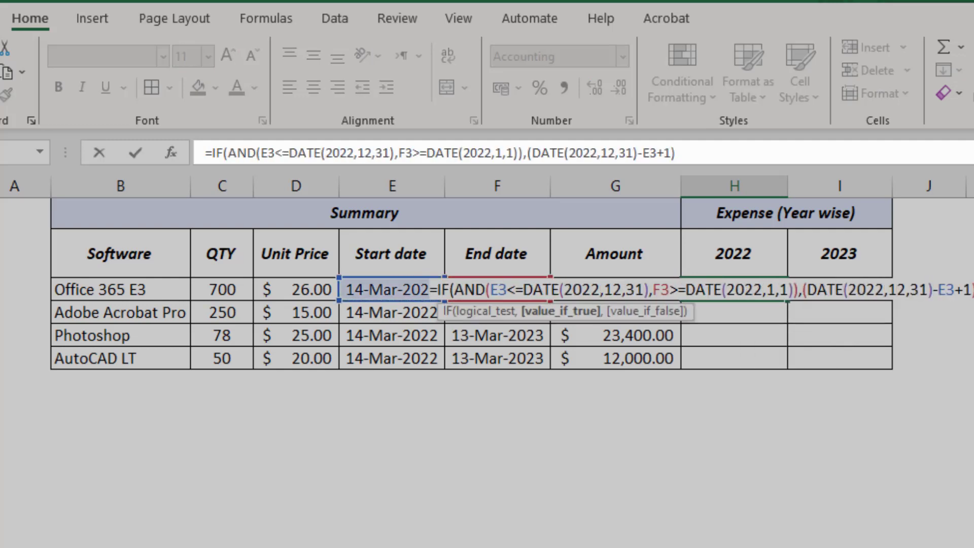
pyautogui.write('/(F3-e3+1)*G3')
pyautogui.press('Return')
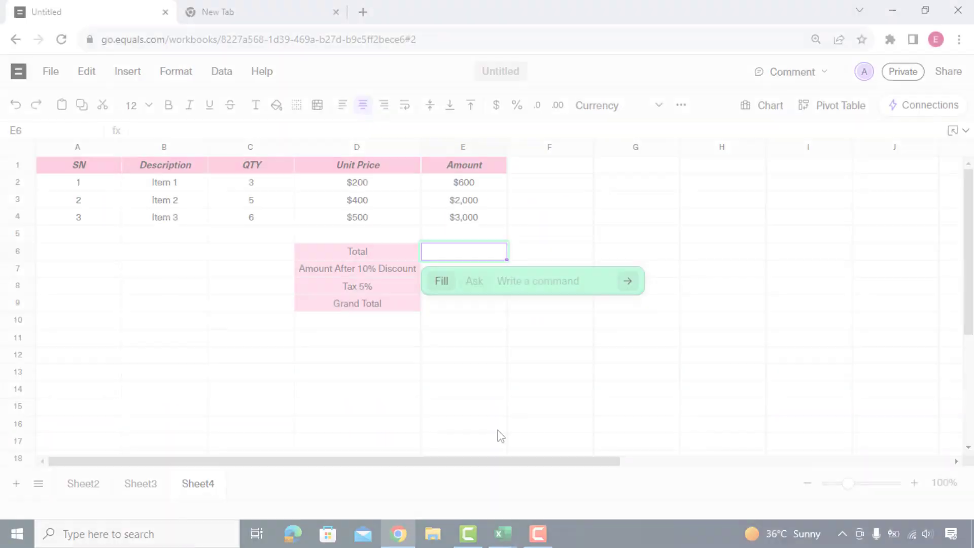
pyautogui.write('total amount')
pyautogui.press('Return')
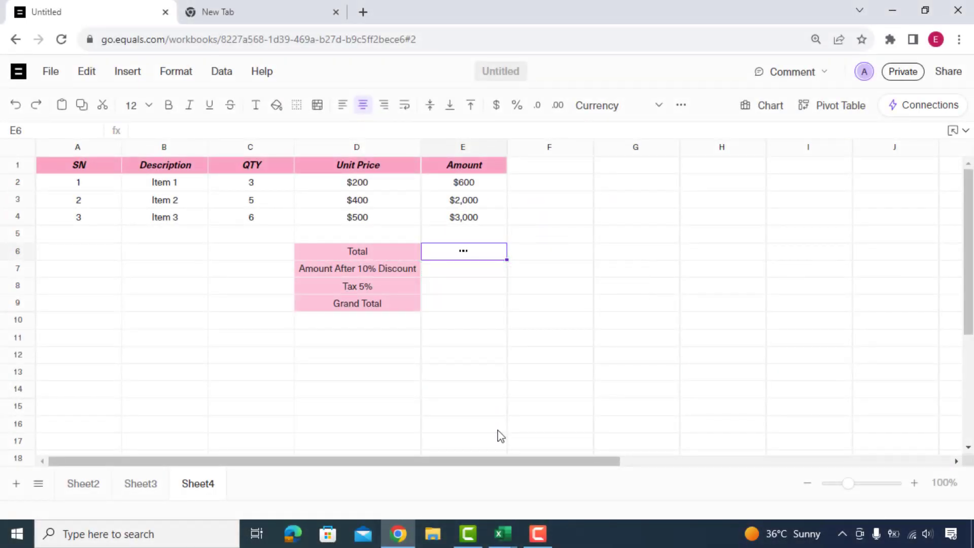
pyautogui.press('Down')
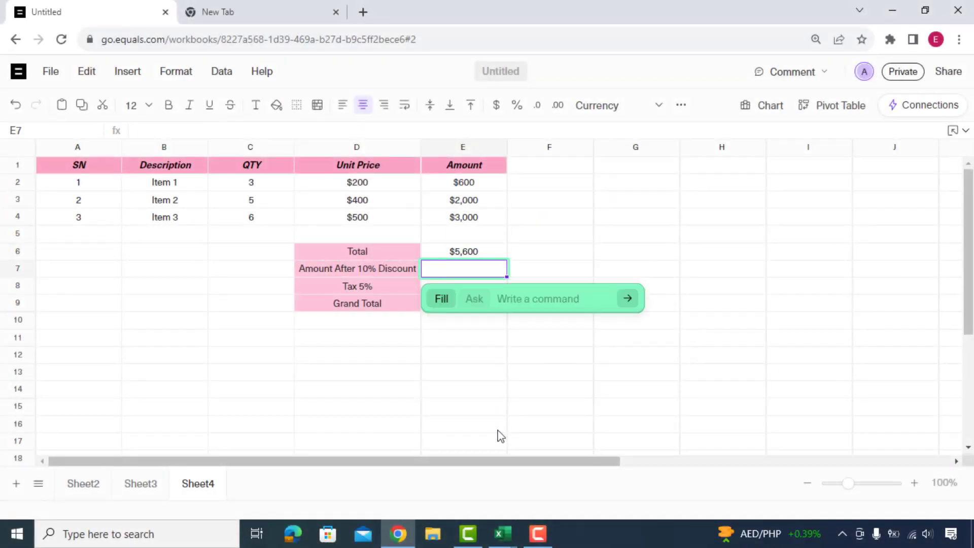
pyautogui.write('amount after 10% discount')
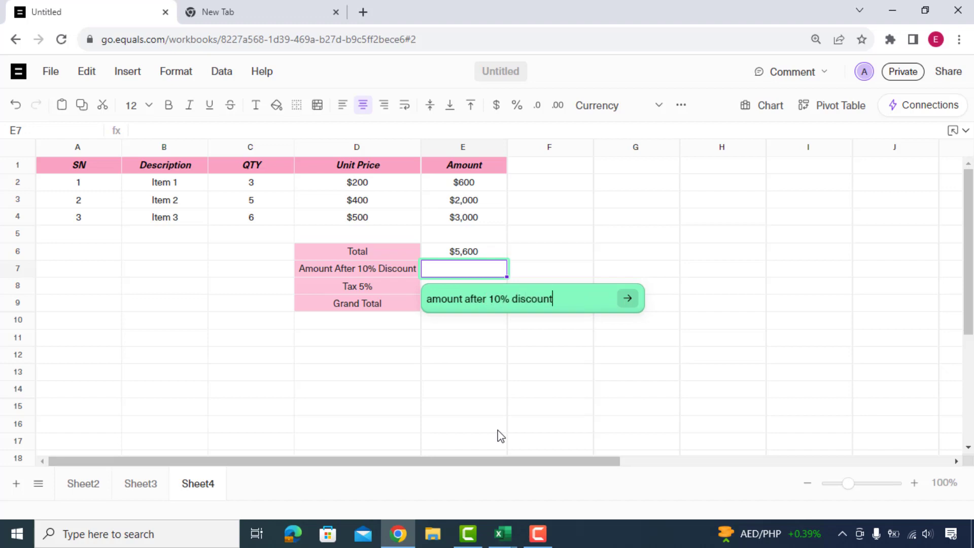
pyautogui.press('Return')
pyautogui.press('Down')
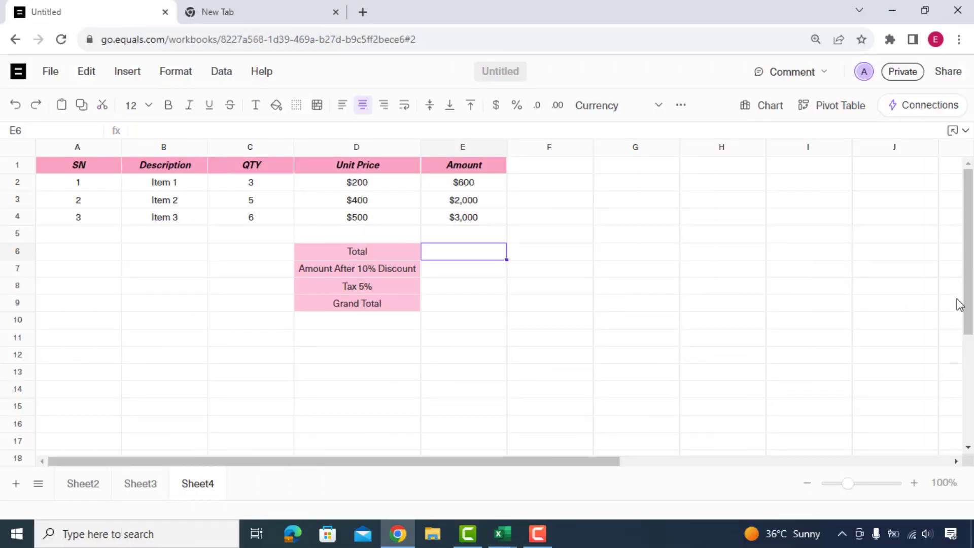
# Step: Fill E6 with the total amount via AI Assist, giving =SUM(E2:E5) = $5,600
pyautogui.click(961, 305)
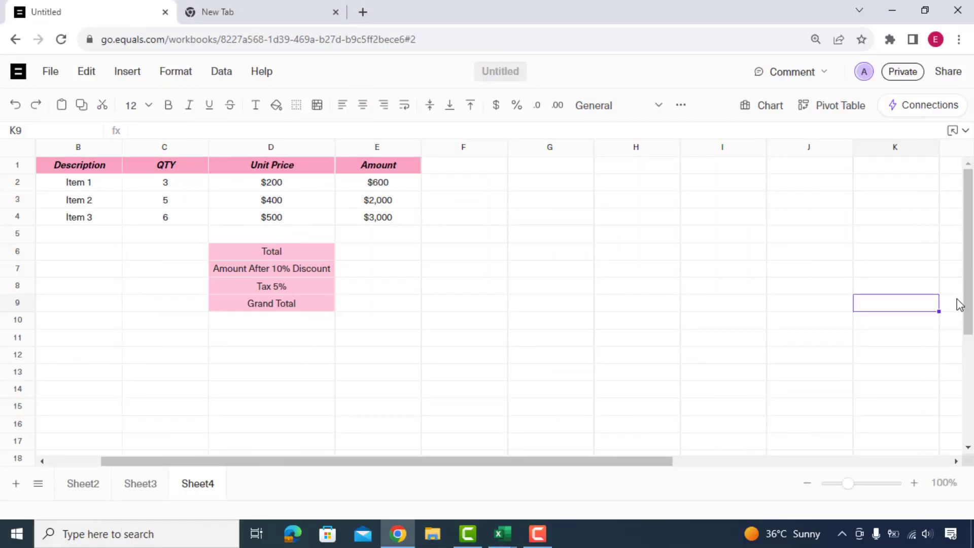
pyautogui.moveTo(657, 461); pyautogui.dragTo(570, 469)
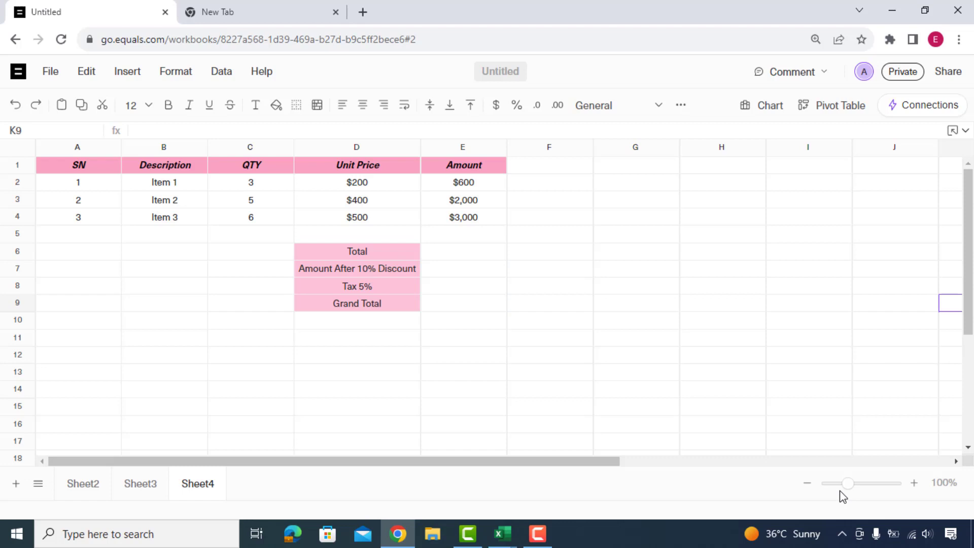
pyautogui.click(495, 253)
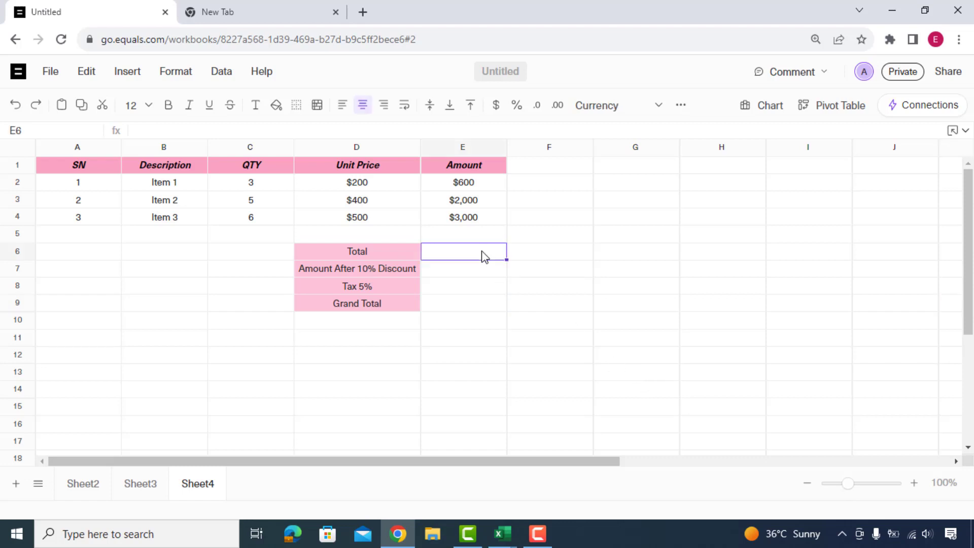
pyautogui.click(127, 77)
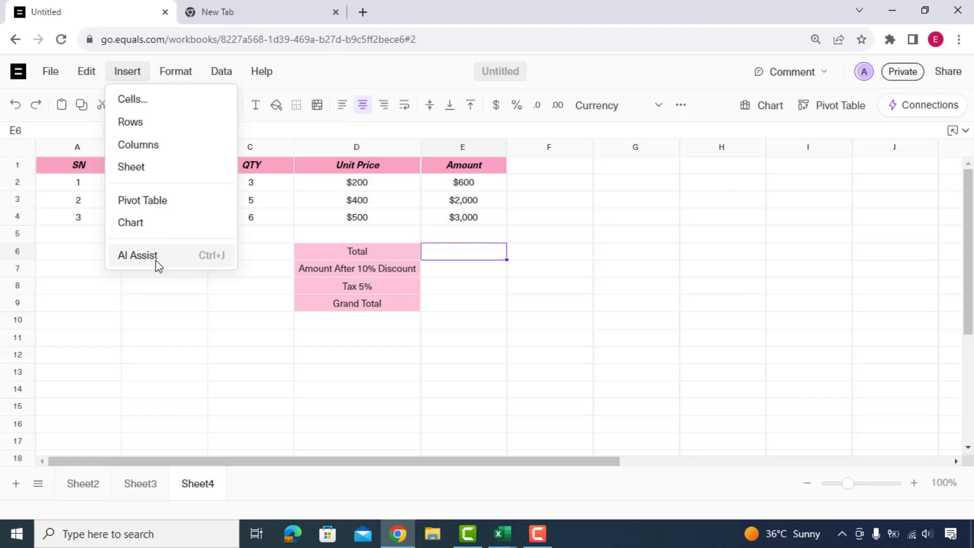
pyautogui.moveTo(199, 256); pyautogui.dragTo(230, 263)
pyautogui.click(230, 262)
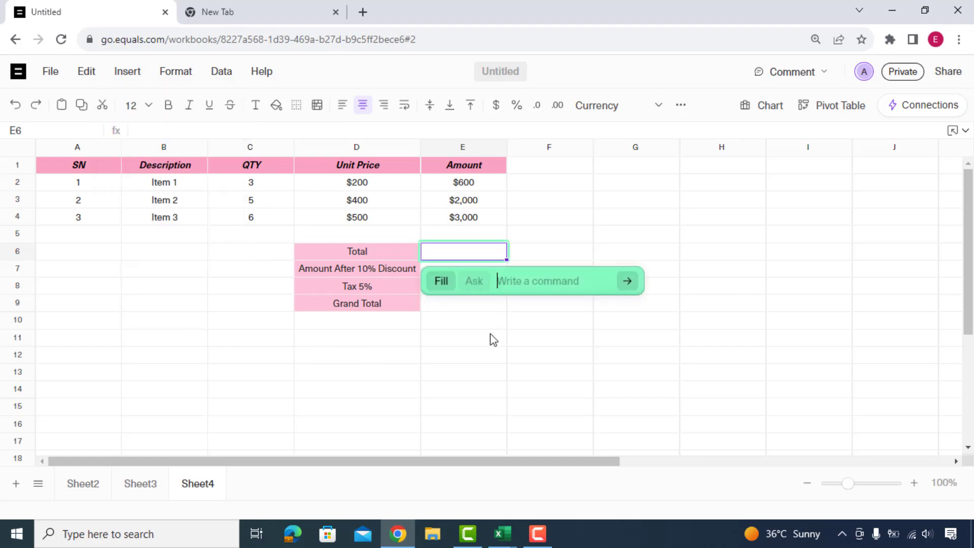
pyautogui.write('total amount')
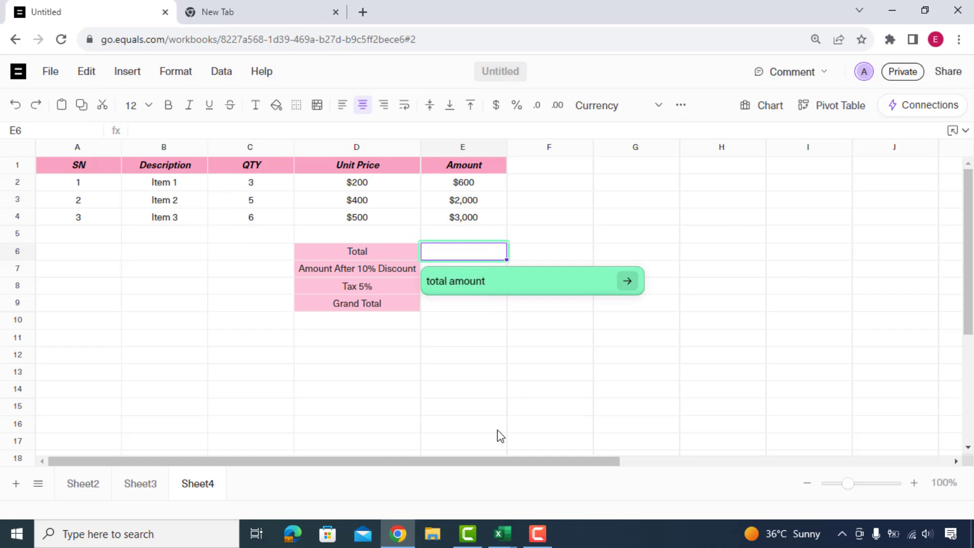
pyautogui.press('Return')
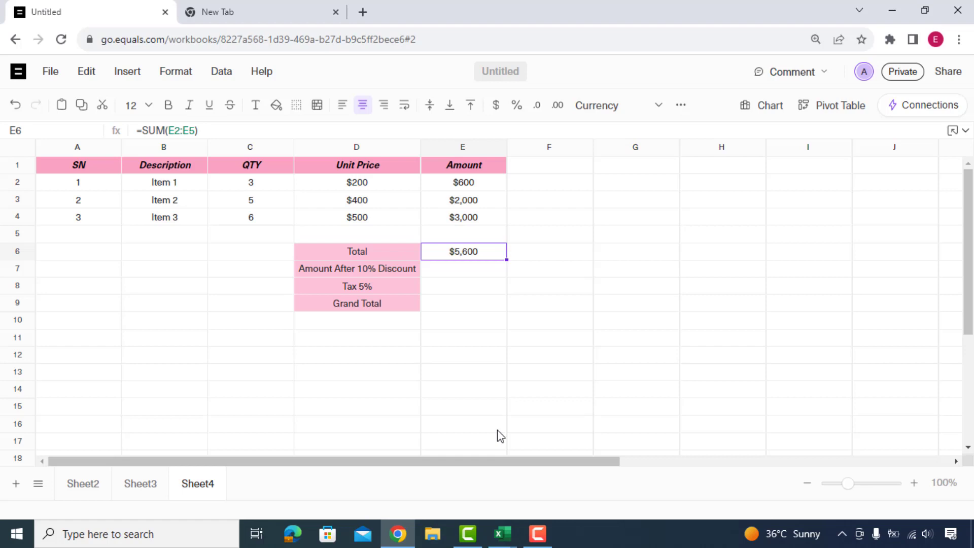
# Step: Have AI Assist compute the amount after 10% discount in E7, giving $5,040
pyautogui.press('Return')
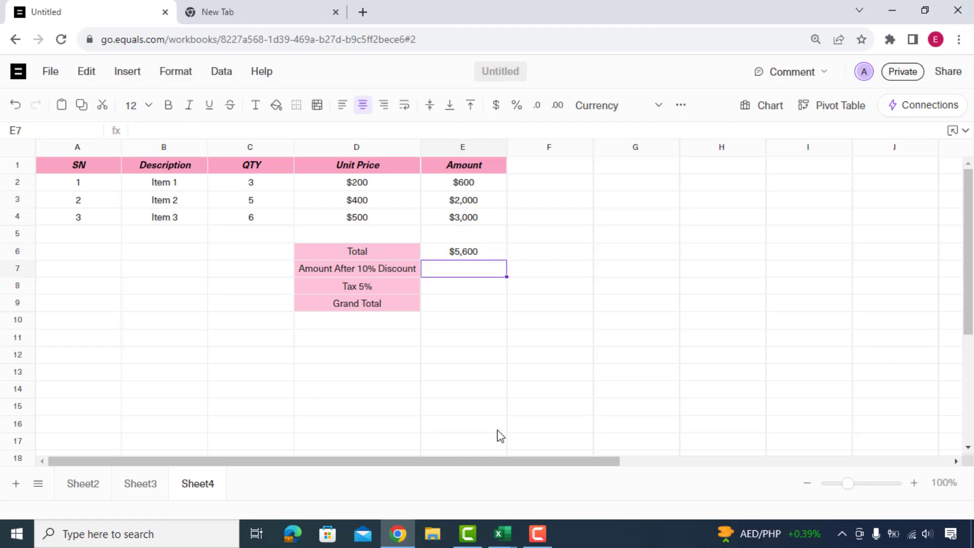
pyautogui.hotkey('ctrl', 'k')
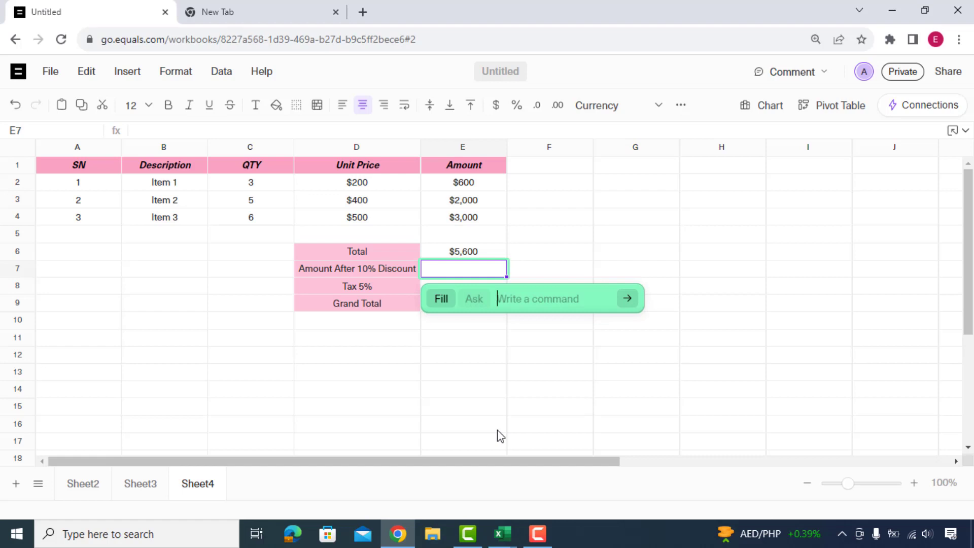
pyautogui.write('amount after 10')
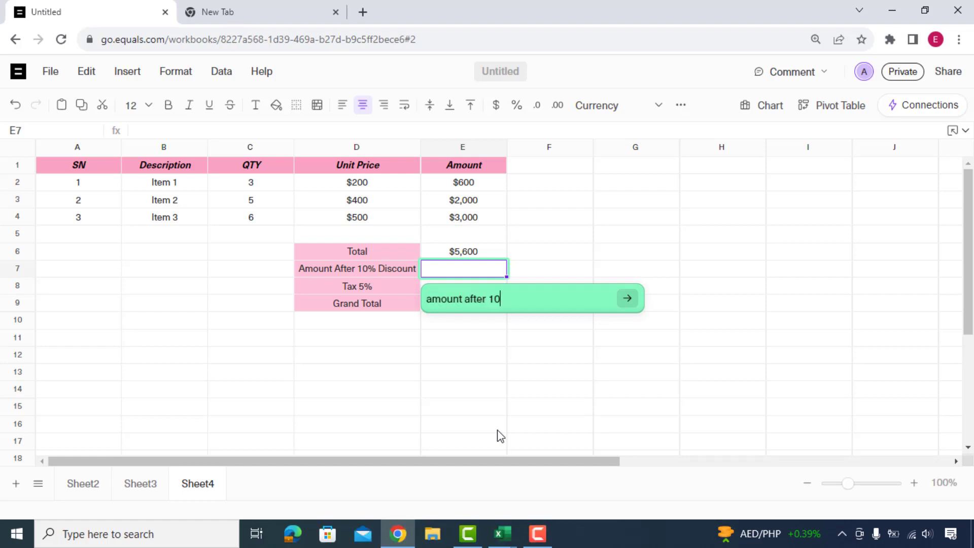
pyautogui.write('% discount')
pyautogui.press('Return')
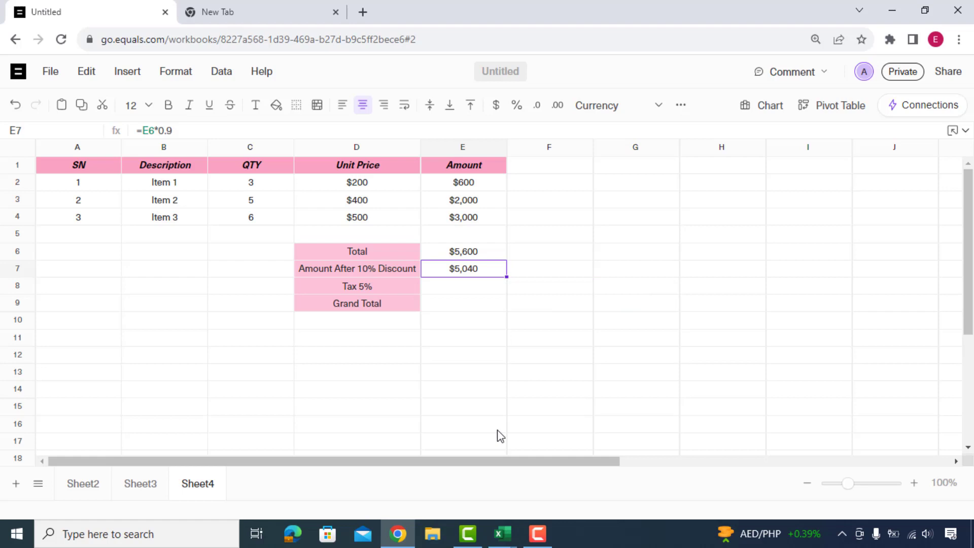
# Step: Have AI Assist compute 5% tax in E8, giving $252
pyautogui.press('Down')
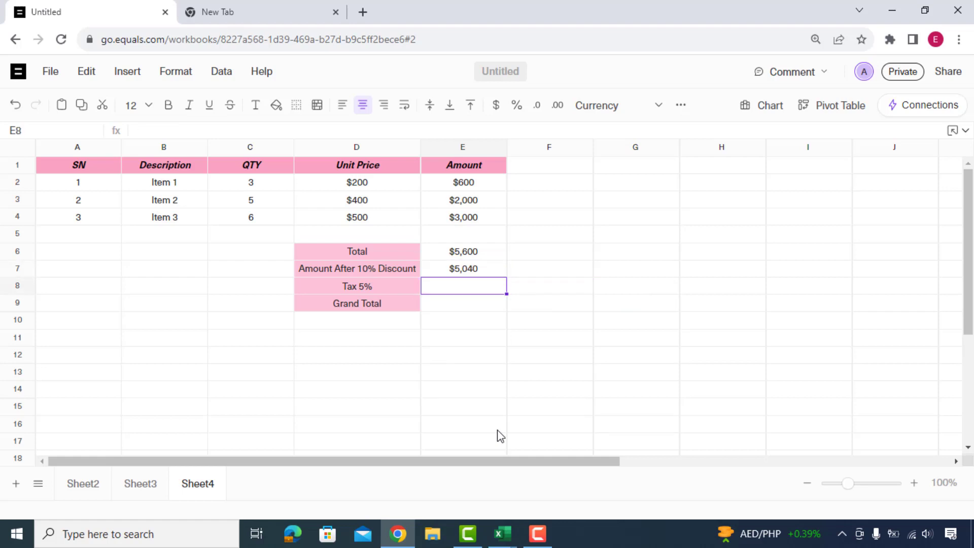
pyautogui.hotkey('ctrl', 'k')
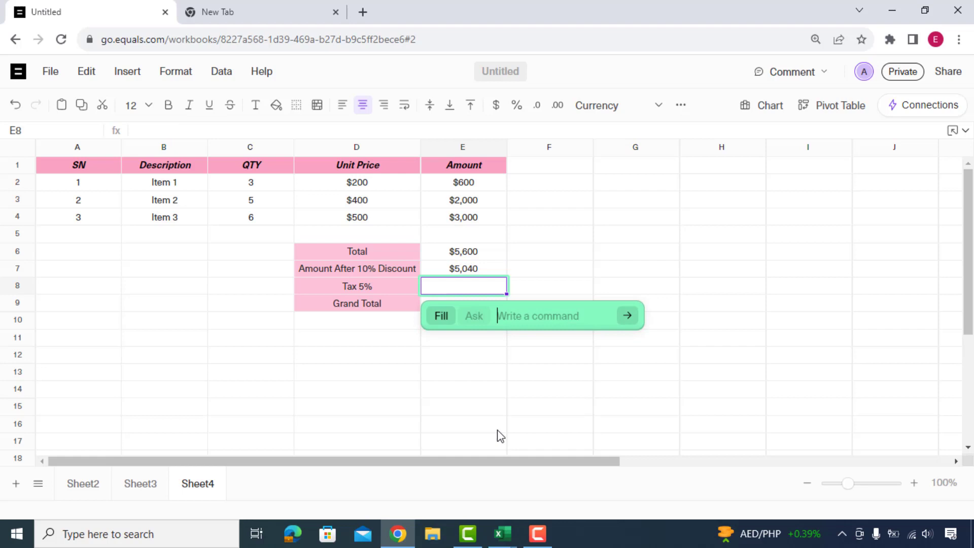
pyautogui.write('get')
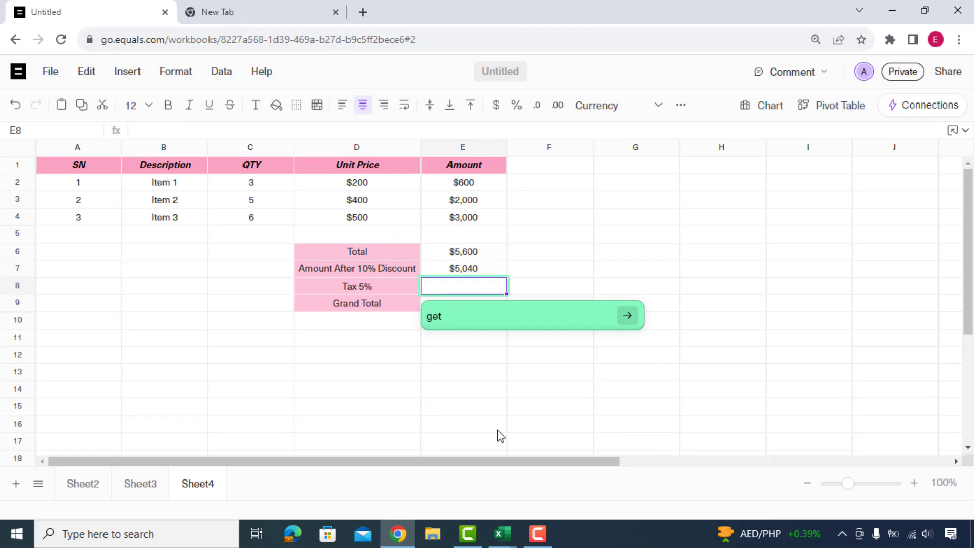
pyautogui.write(' 5% tax')
pyautogui.press('Return')
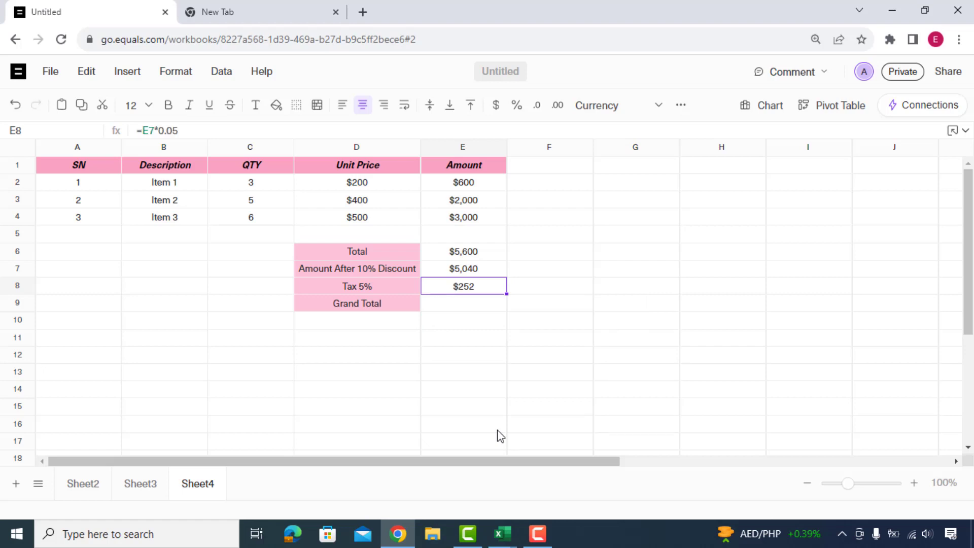
# Step: Fill E9 with the grand total (=E7+E8, $5,292), then move to Sheet3
pyautogui.press('Down')
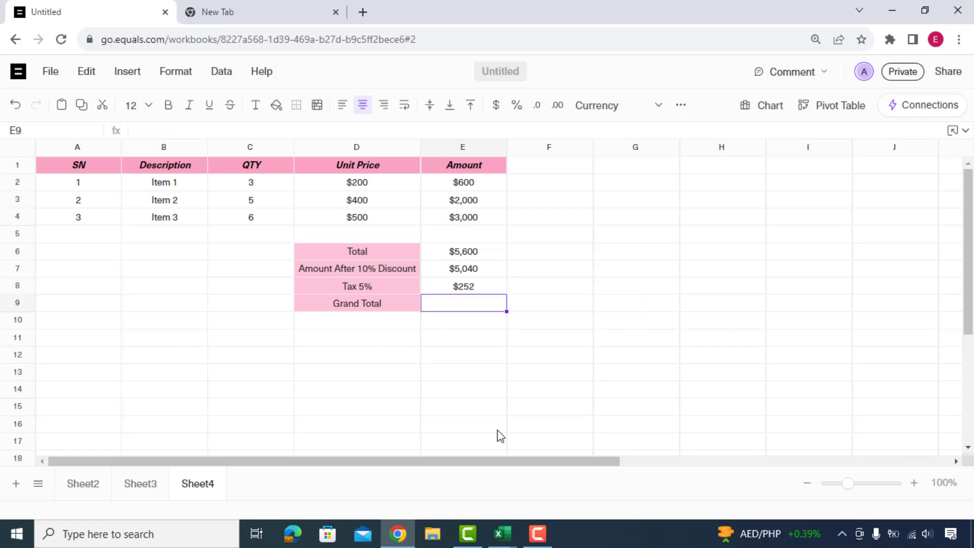
pyautogui.hotkey('ctrl', 'k')
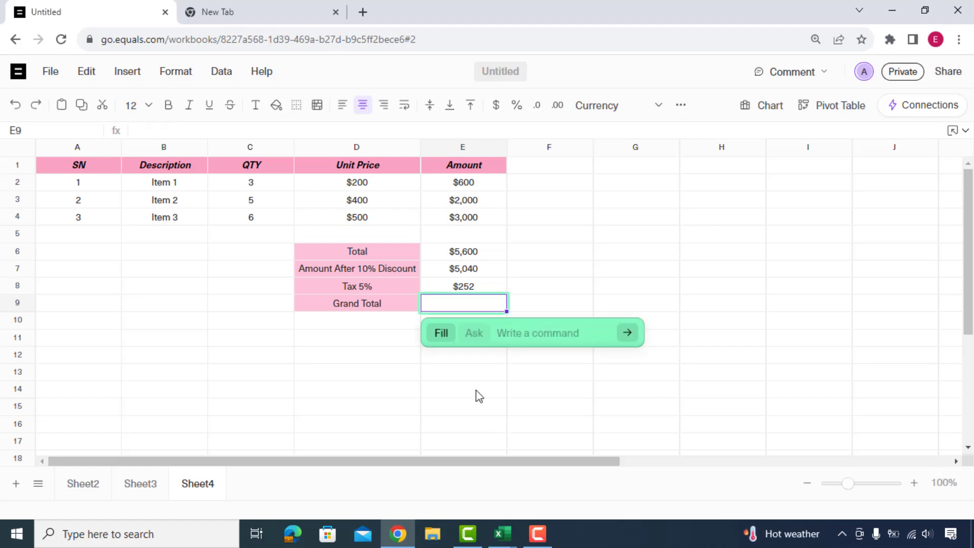
pyautogui.write('grand to')
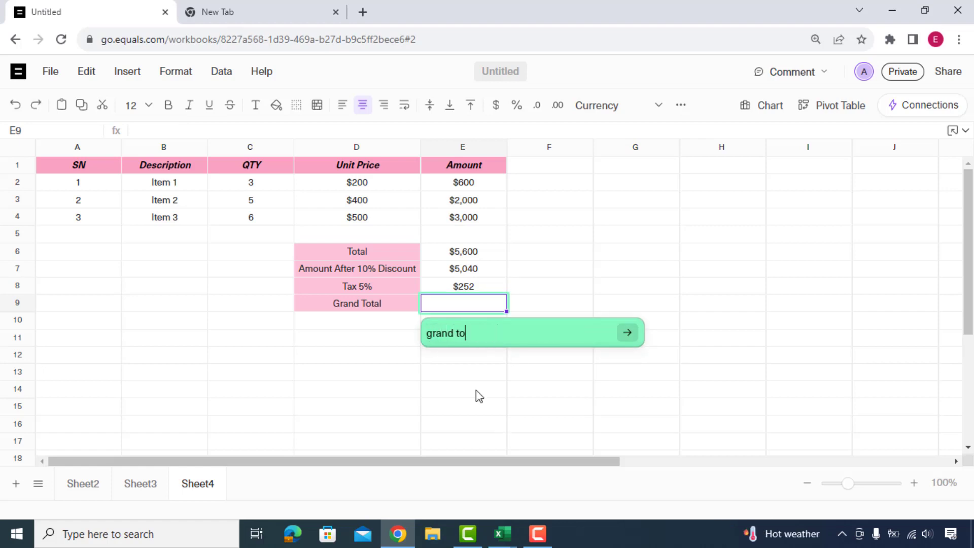
pyautogui.write('tal')
pyautogui.press('Return')
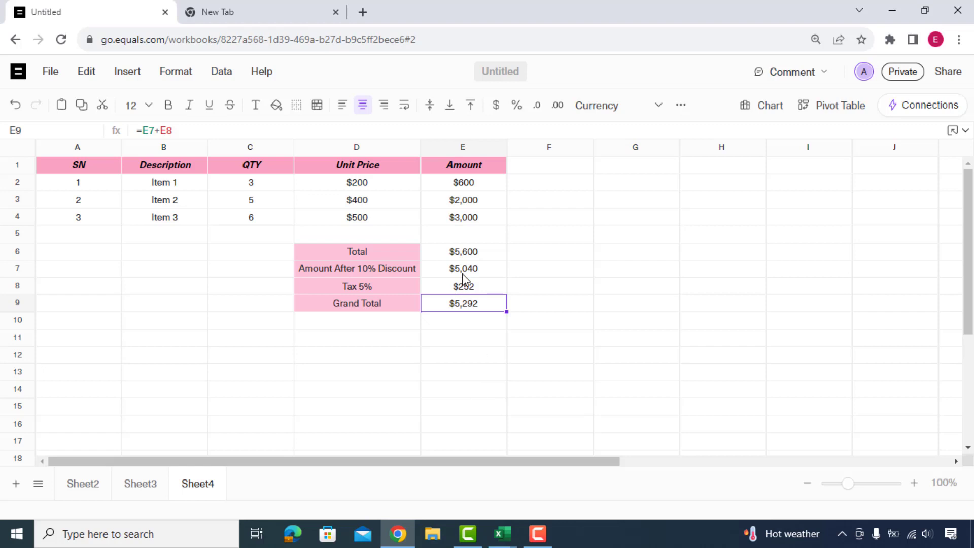
pyautogui.click(159, 483)
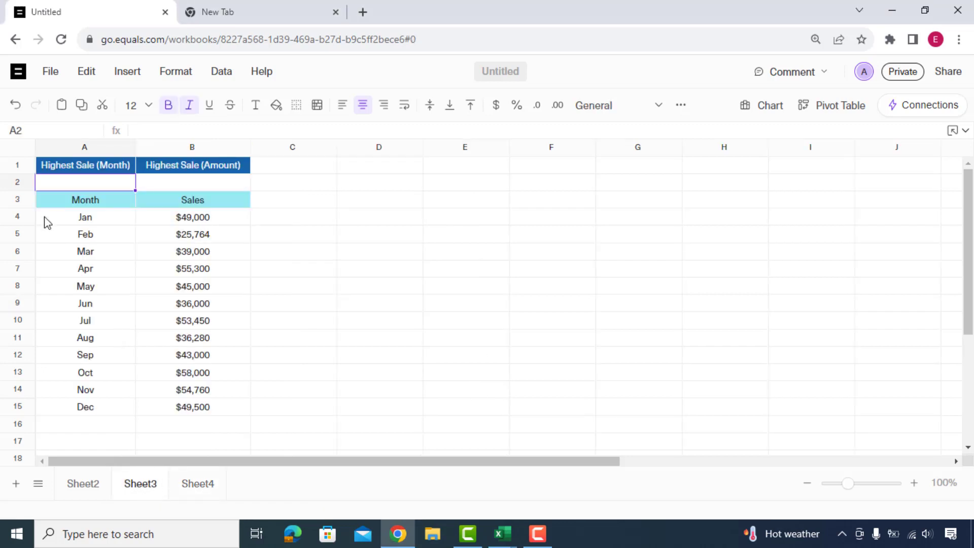
# Step: Have AI Assist put the highest sale month, Oct, in A2
pyautogui.click(530, 539)
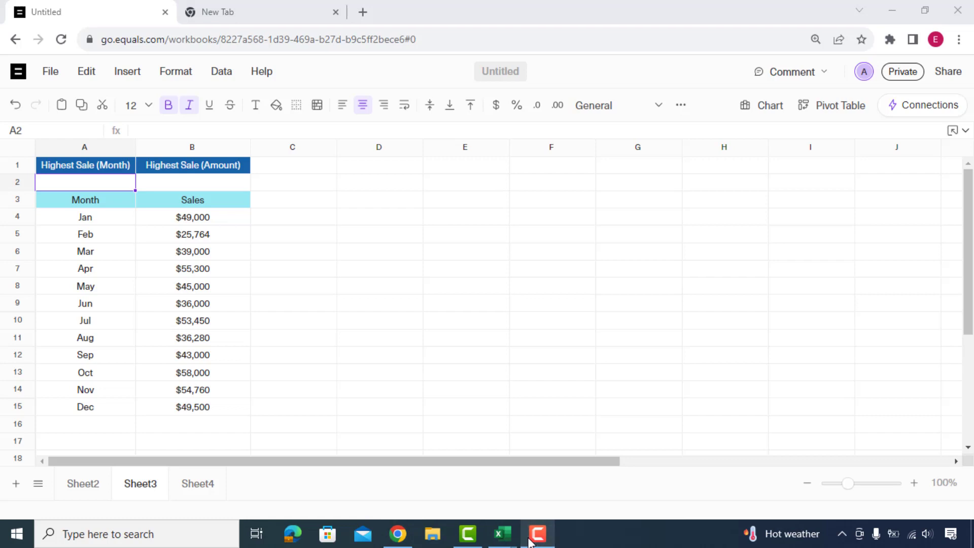
pyautogui.hotkey('ctrl', 'k')
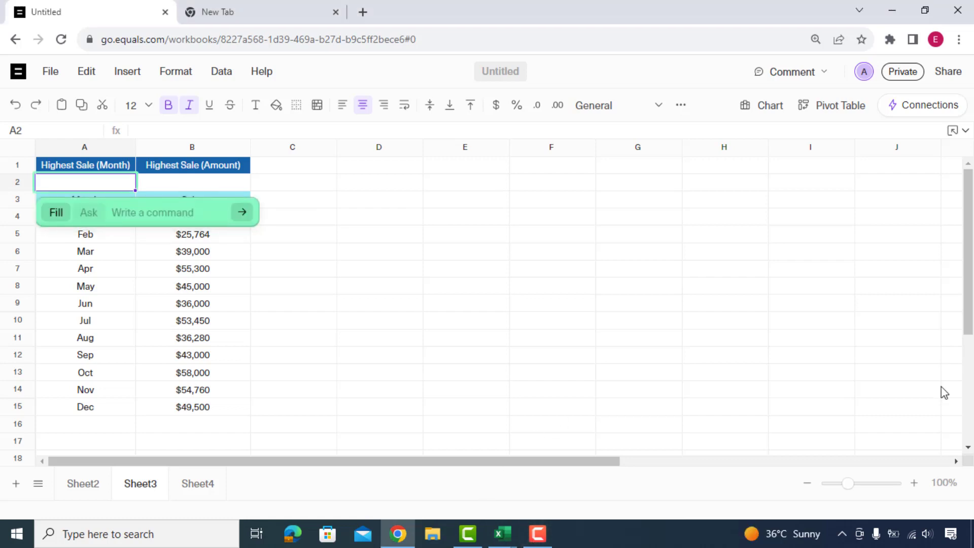
pyautogui.write('highest')
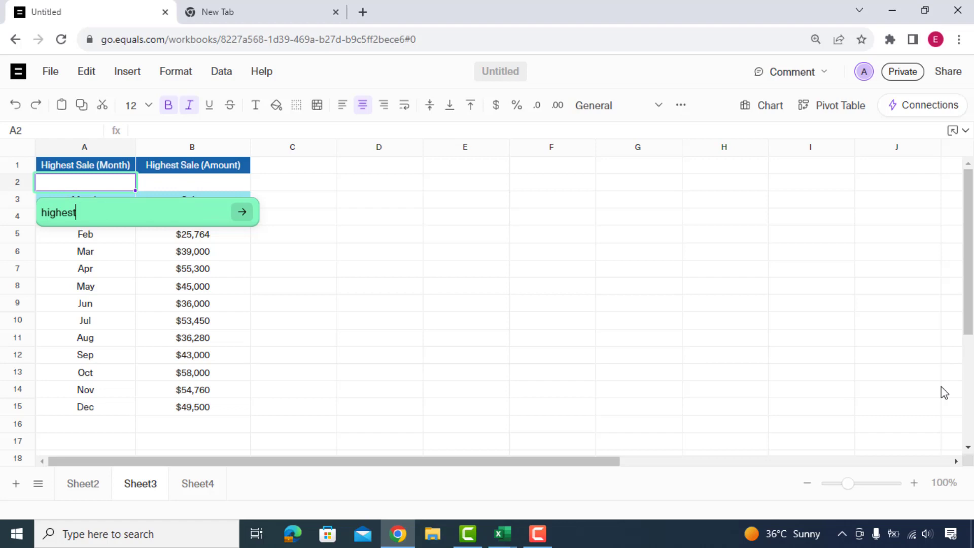
pyautogui.write(' sale month')
pyautogui.press('Return')
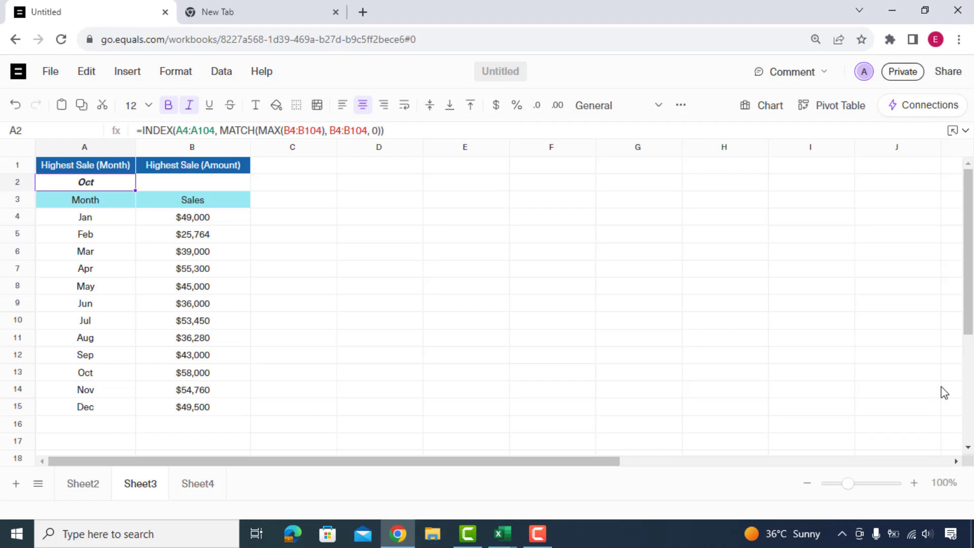
# Step: Have AI Assist put the highest sale amount, $58,000, in B2 via =MAX(B4:B104)
pyautogui.press('Right')
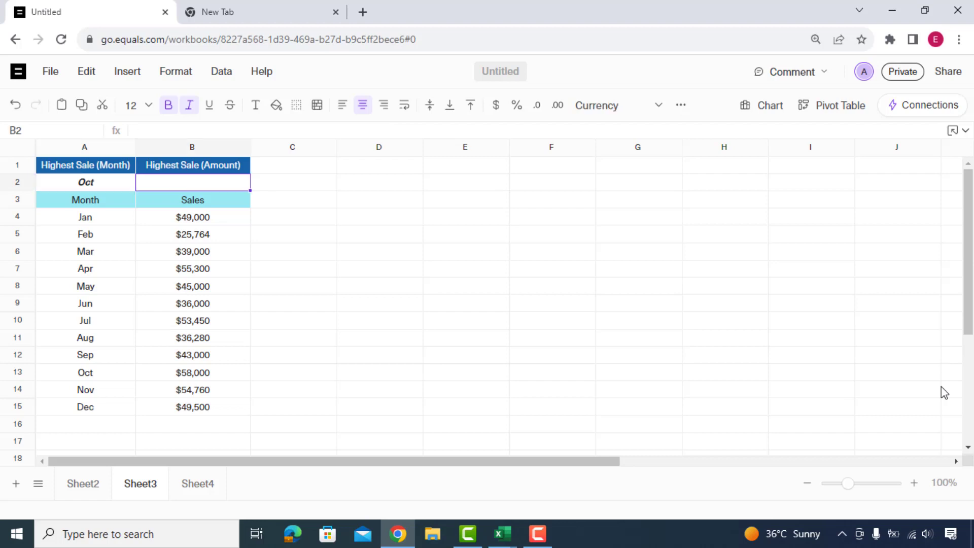
pyautogui.hotkey('ctrl', 'k')
pyautogui.write('hig')
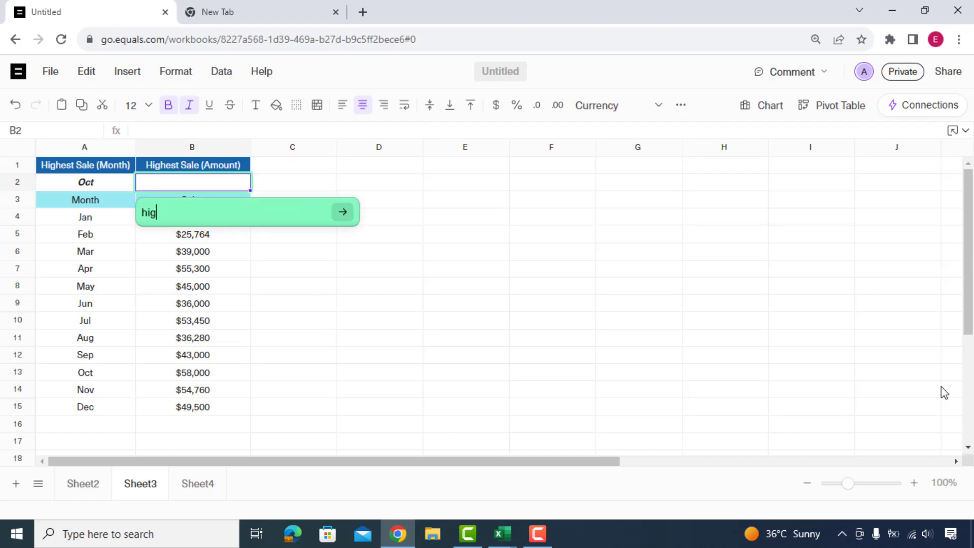
pyautogui.write('hest sale amount')
pyautogui.press('Return')
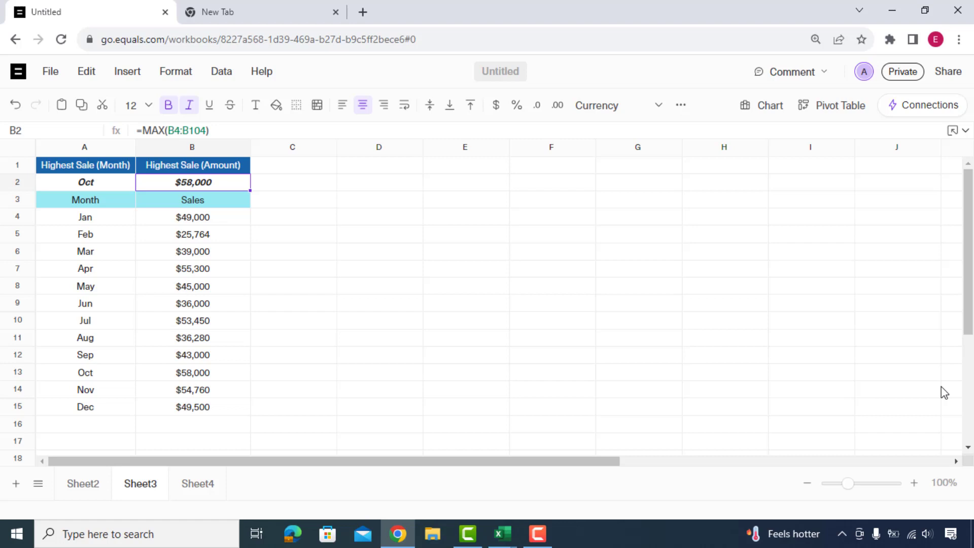
# Step: On Sheet2, generate a Pass/Fail formula in C2 for the 65% rule and fill it down to C13
pyautogui.click(84, 487)
pyautogui.click(233, 185)
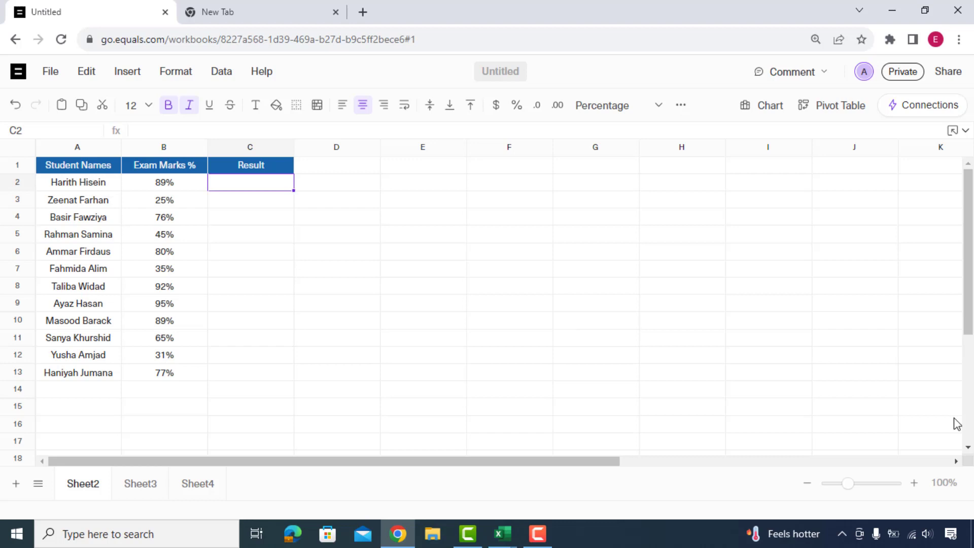
pyautogui.hotkey('ctrl', 'k')
pyautogui.write('student')
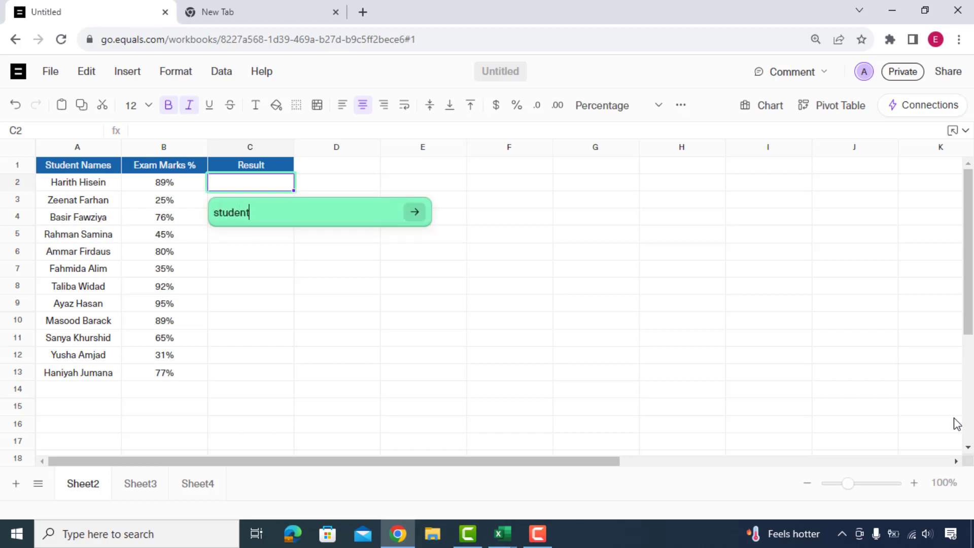
pyautogui.write(' is pass if 65% or abo')
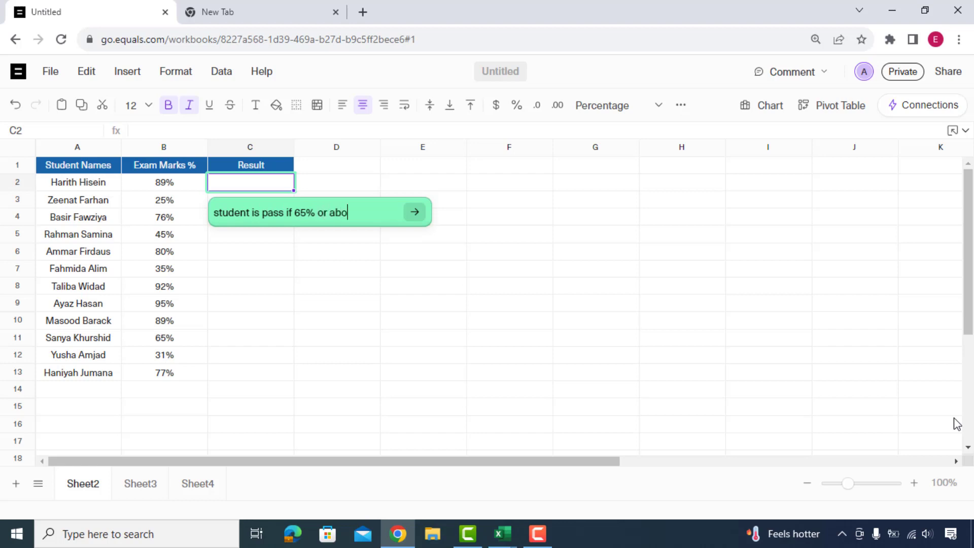
pyautogui.write('ve marks')
pyautogui.press('Return')
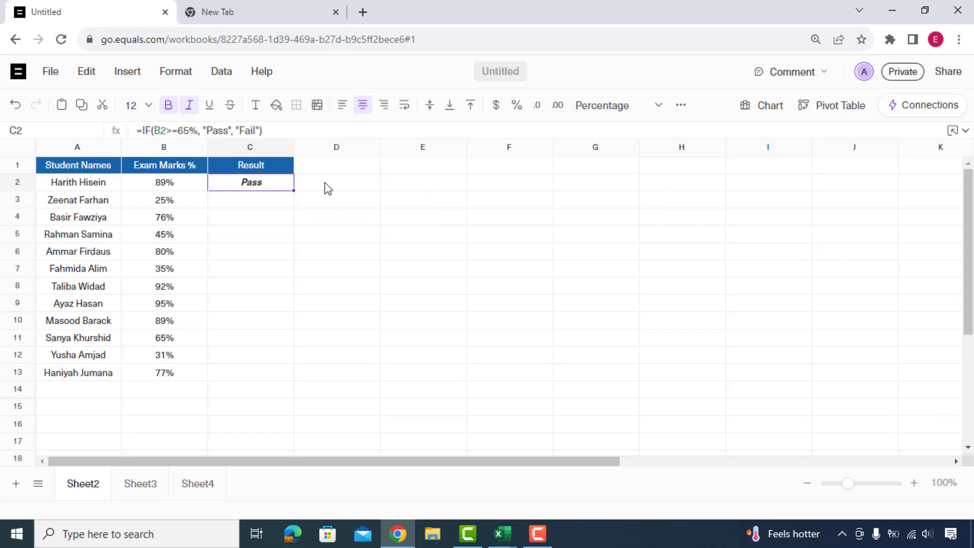
pyautogui.moveTo(294, 191); pyautogui.dragTo(294, 380)
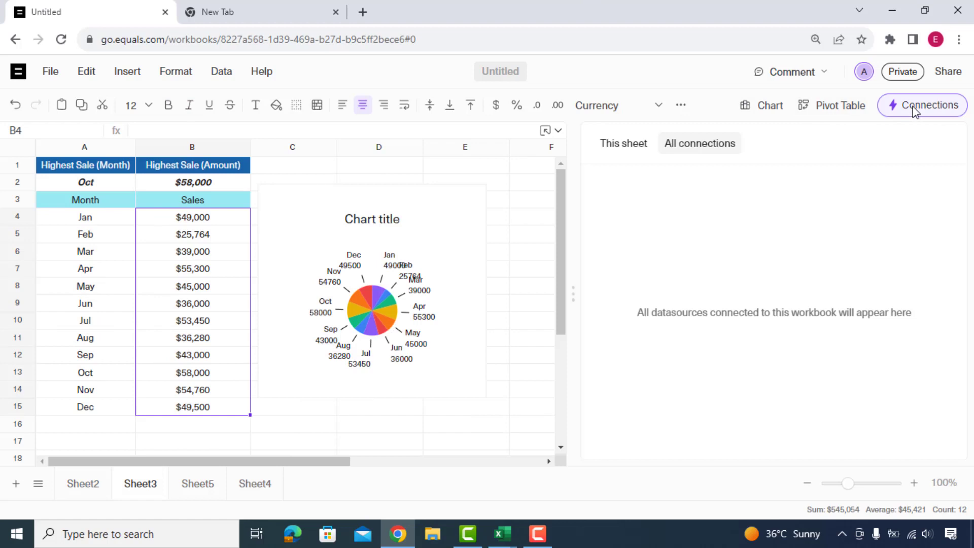
# Step: Connect a Snowflake datasource into a new sheet from this sheet's connections
pyautogui.click(915, 109)
pyautogui.click(915, 109)
pyautogui.click(613, 145)
pyautogui.click(681, 309)
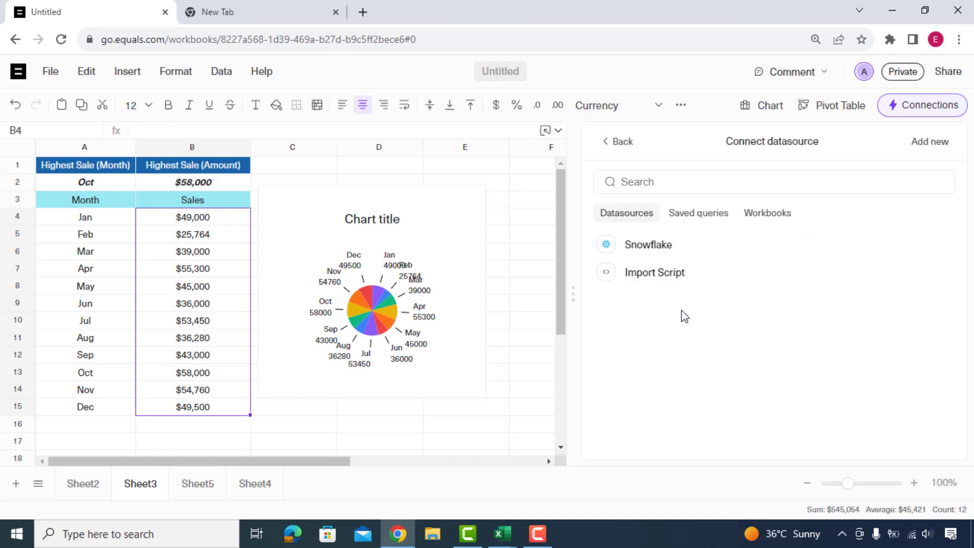
pyautogui.click(645, 249)
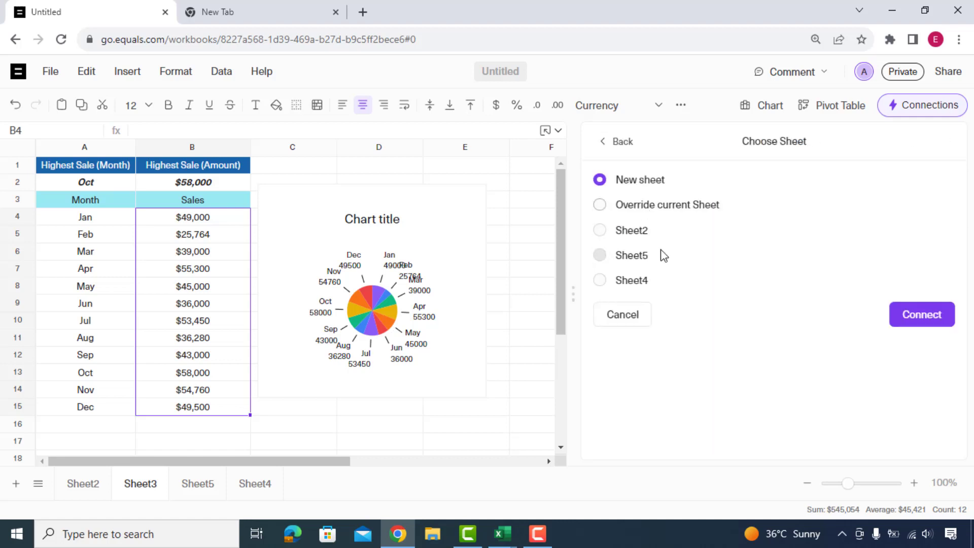
pyautogui.click(917, 318)
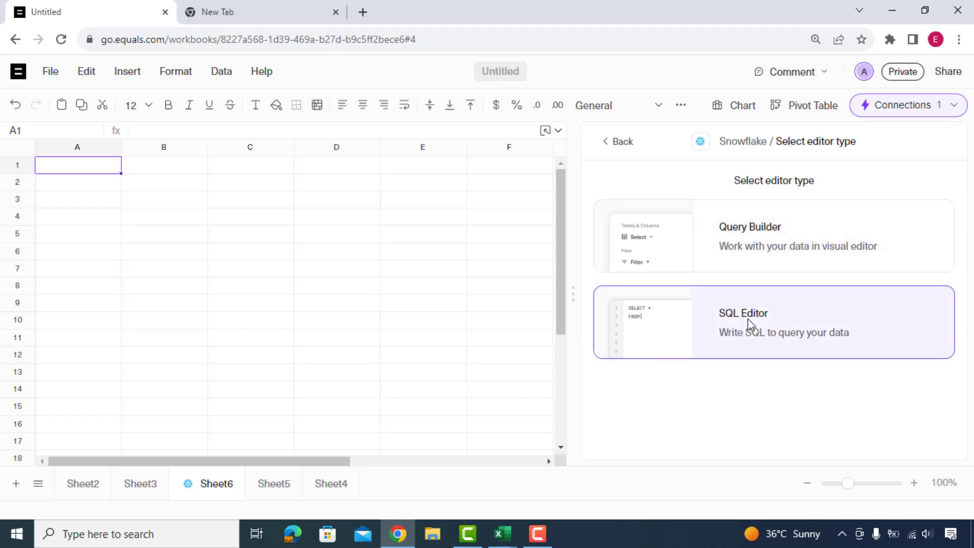
# Step: Have the AI write a Snowflake SQL query pulling marketing spend by channel
pyautogui.click(748, 320)
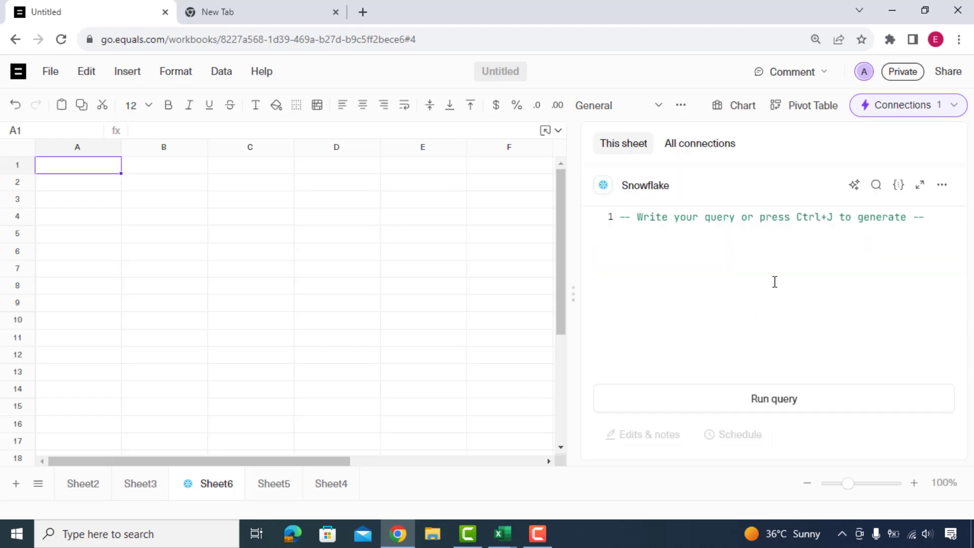
pyautogui.hotkey('ctrl', 'j')
pyautogui.write('write me a quer')
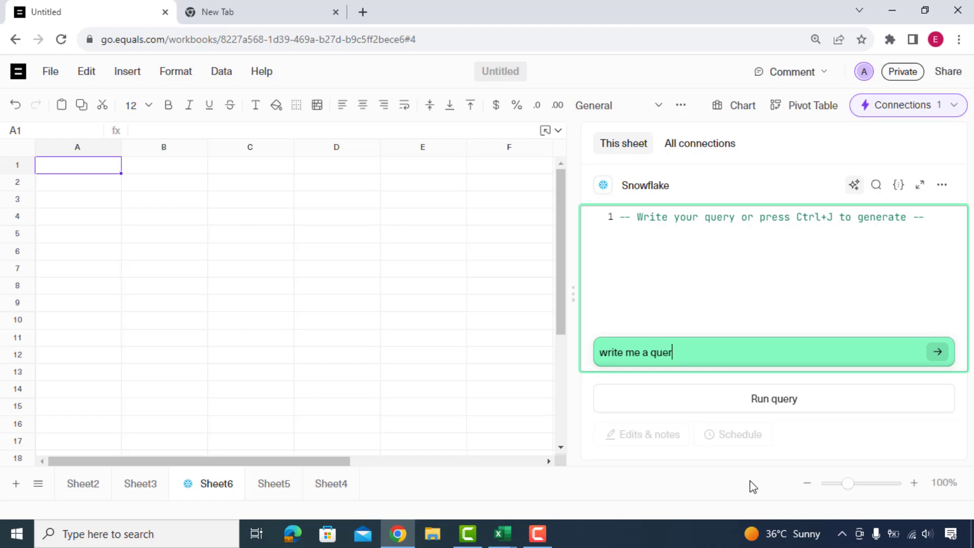
pyautogui.write('y that pull marketing spend by channel')
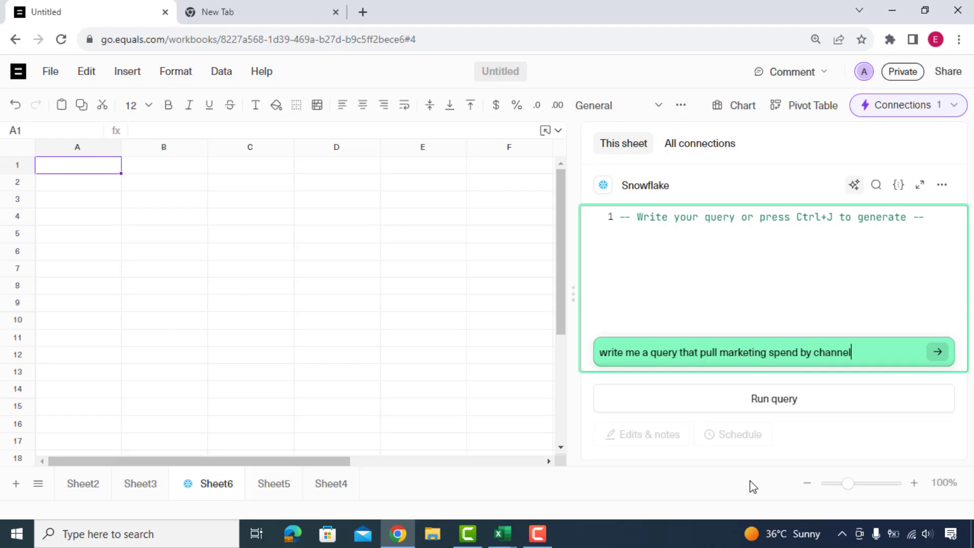
pyautogui.press('Return')
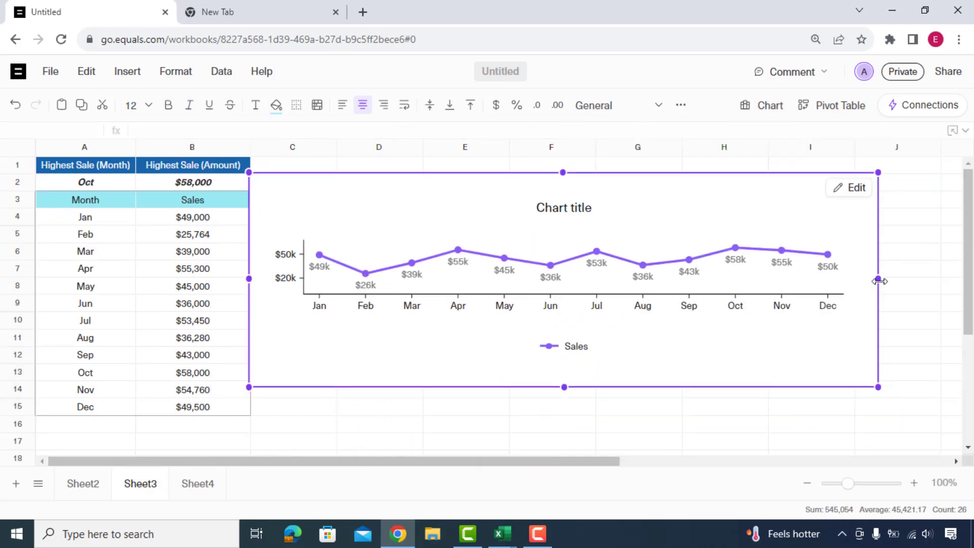
# Step: Open the monthly sales chart's settings to show it as a pie chart
pyautogui.click(766, 107)
pyautogui.scroll(-2, 790, 369)
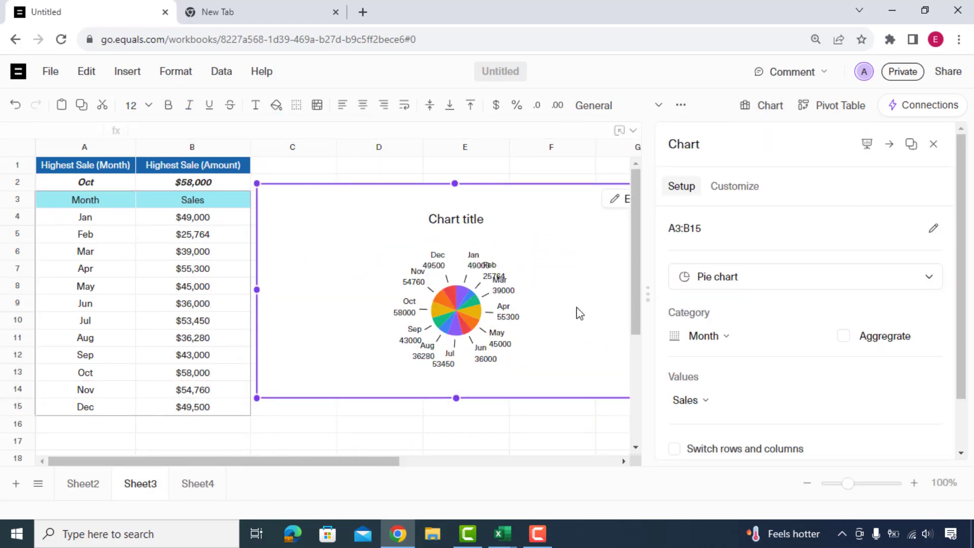